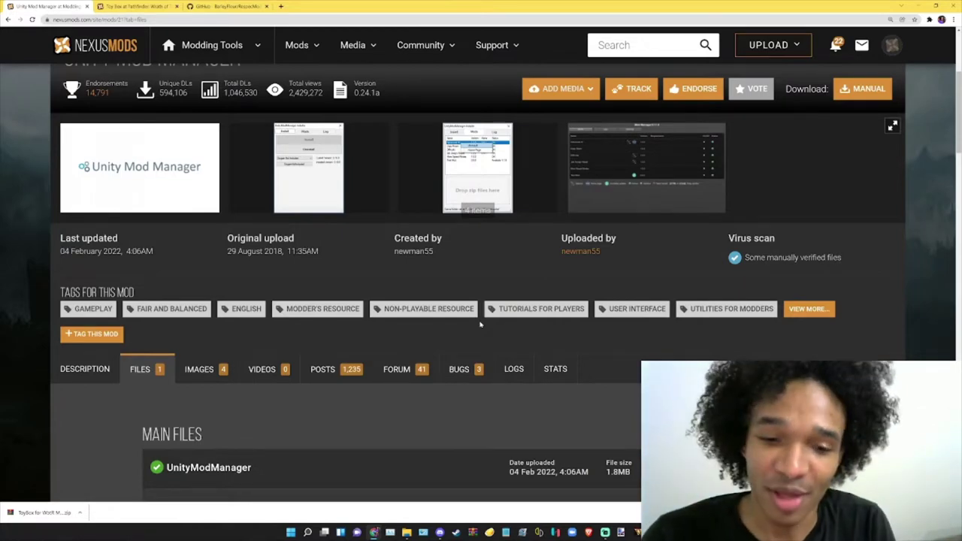
Download the UnityModManager main file manually from its Nexus Mods page and dismiss the download notice.
{"action": "scroll", "coordinate": [421, 301], "scroll_direction": "up", "scroll_amount": 2}
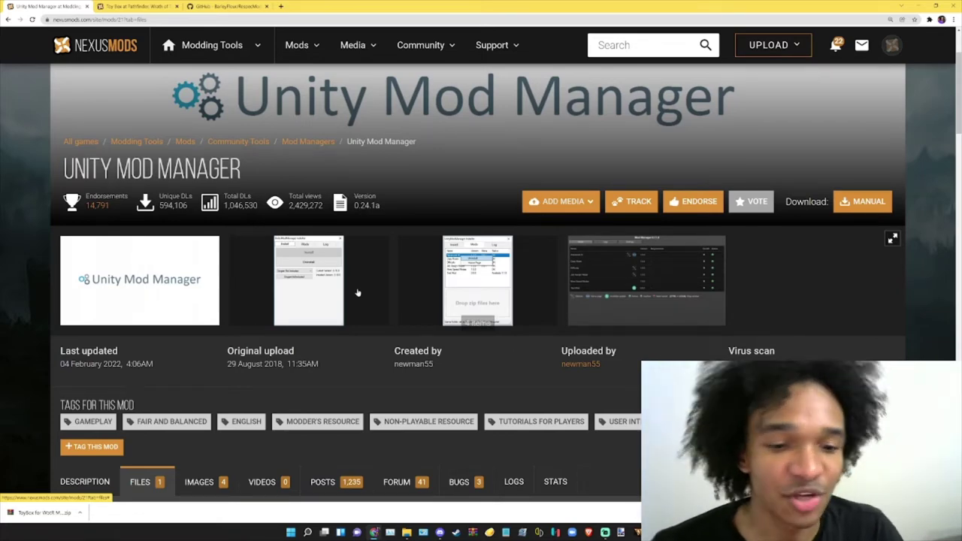
{"action": "scroll", "coordinate": [627, 281], "scroll_direction": "down", "scroll_amount": 3}
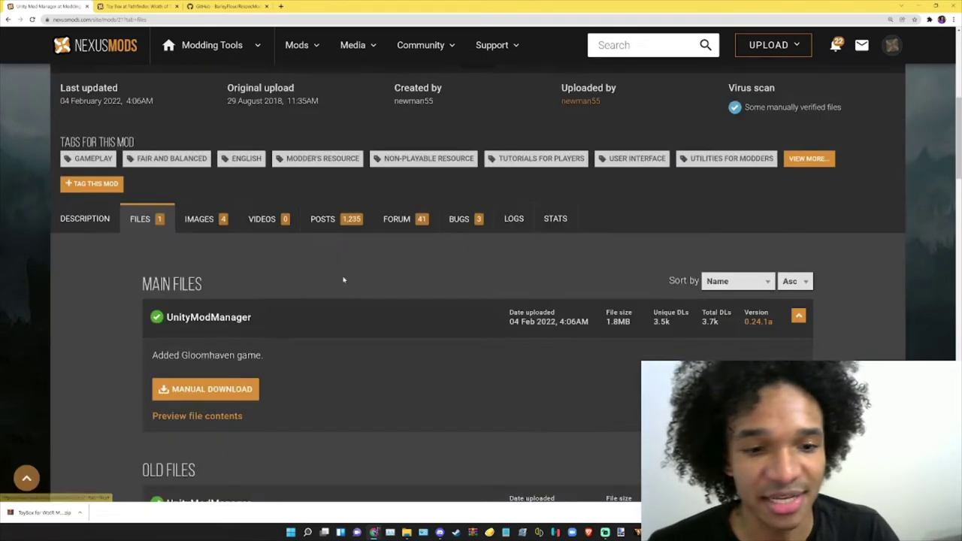
{"action": "left_click", "coordinate": [252, 391]}
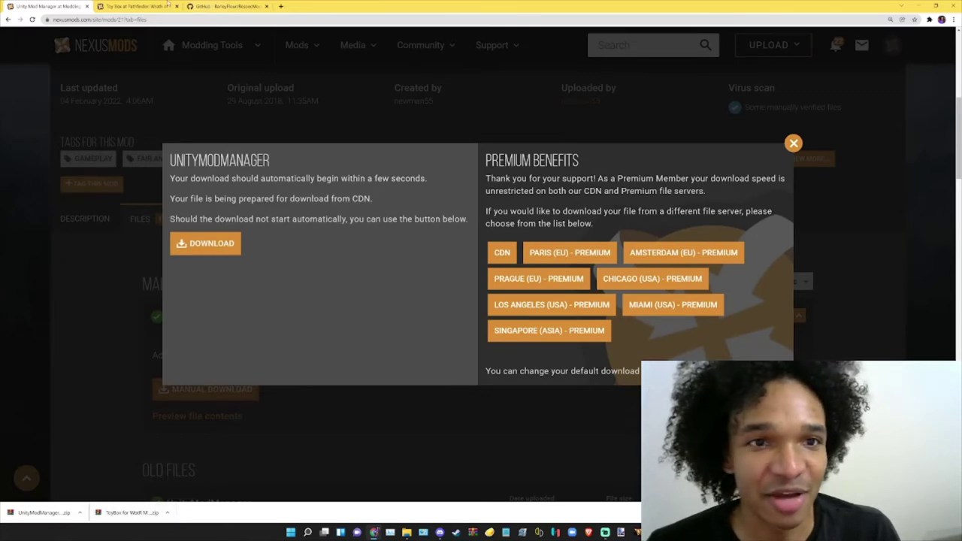
{"action": "left_click", "coordinate": [793, 143]}
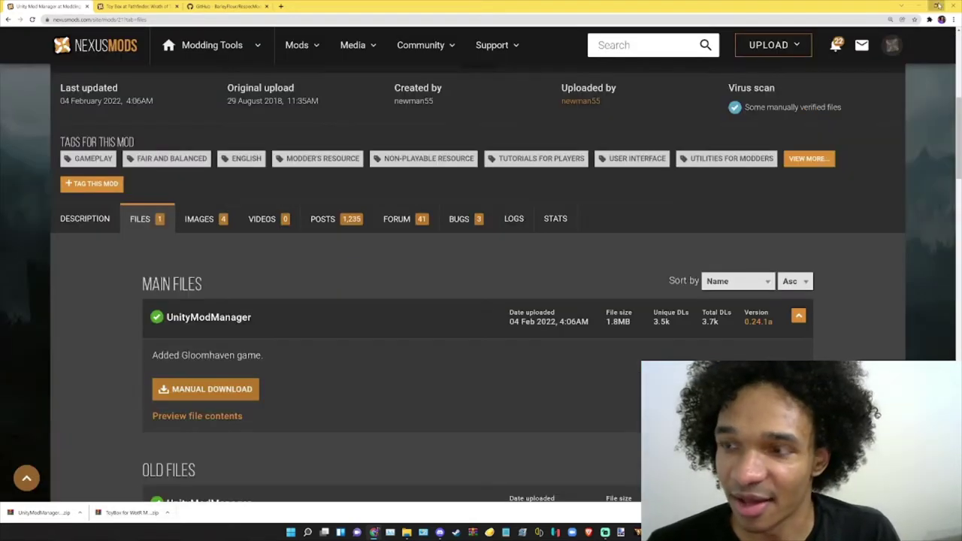
Extract the UnityModManager folder from the downloaded archive to the desktop, and close the archive.
{"action": "left_click", "coordinate": [935, 6]}
{"action": "left_click", "coordinate": [485, 514]}
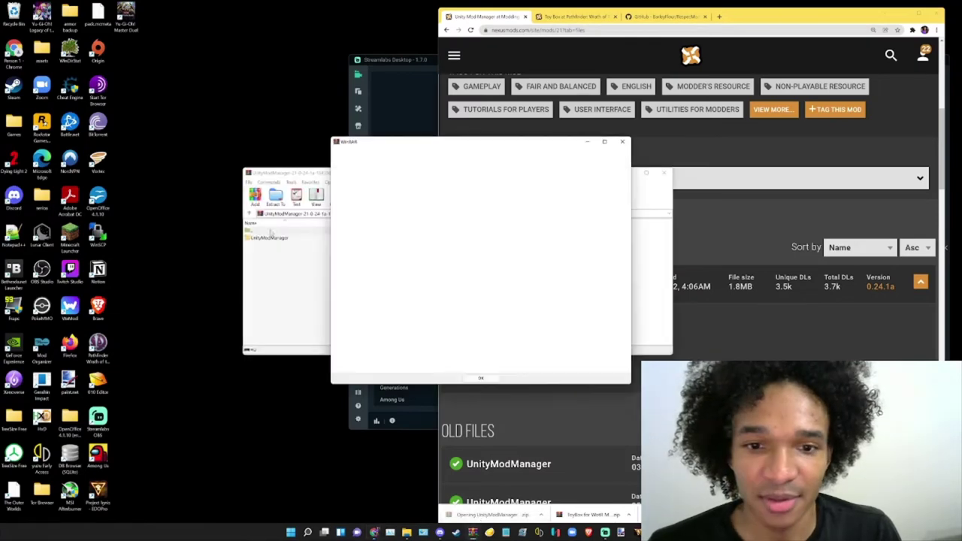
{"action": "left_click", "coordinate": [622, 141]}
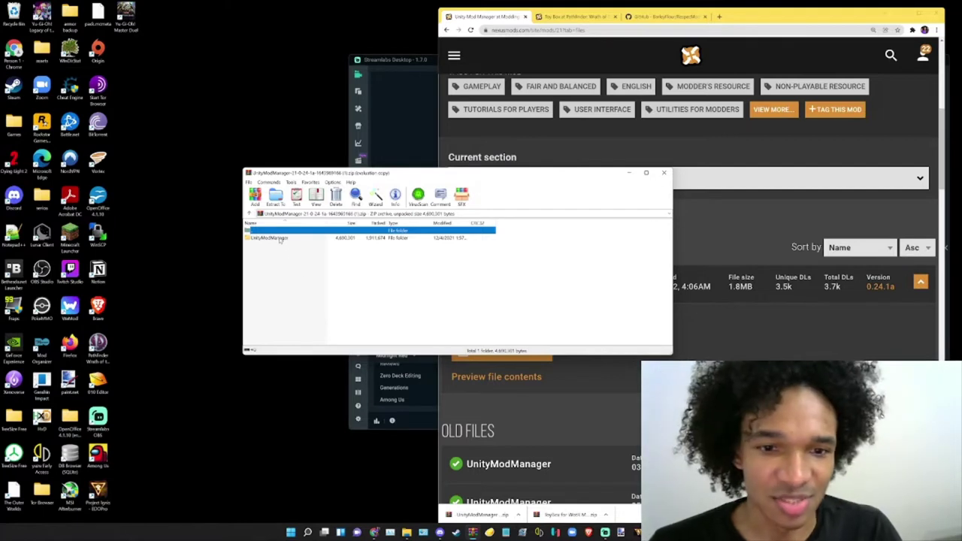
{"action": "left_click", "coordinate": [277, 239]}
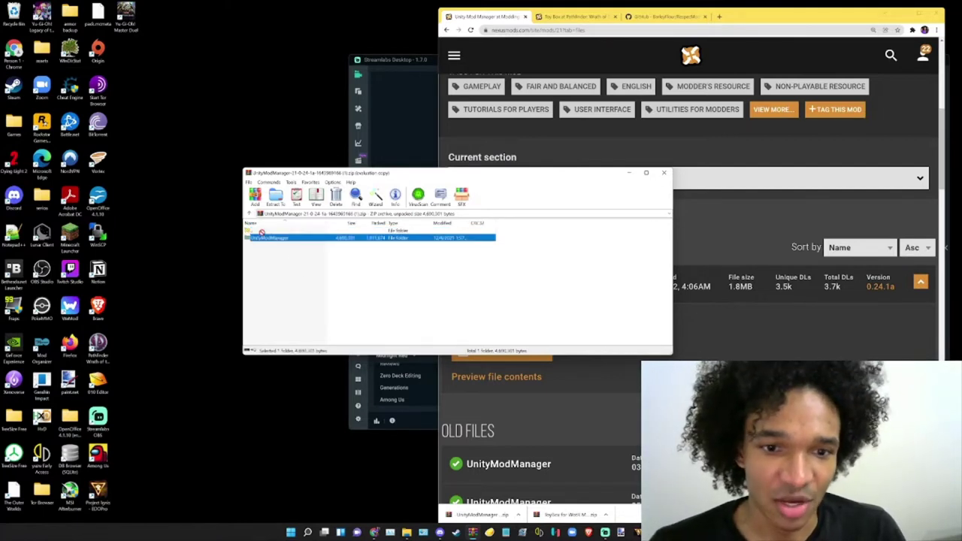
{"action": "left_click", "coordinate": [126, 60]}
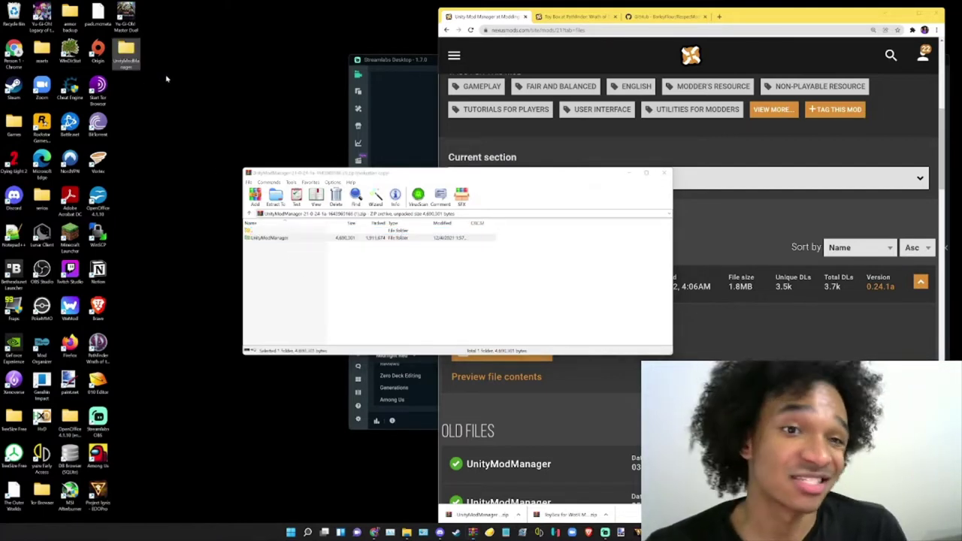
{"action": "left_click", "coordinate": [664, 173]}
Launch UnityModManager from the extracted desktop folder and show the mods list for Pathfinder: Wrath of the Righteous.
{"action": "double_click", "coordinate": [126, 53]}
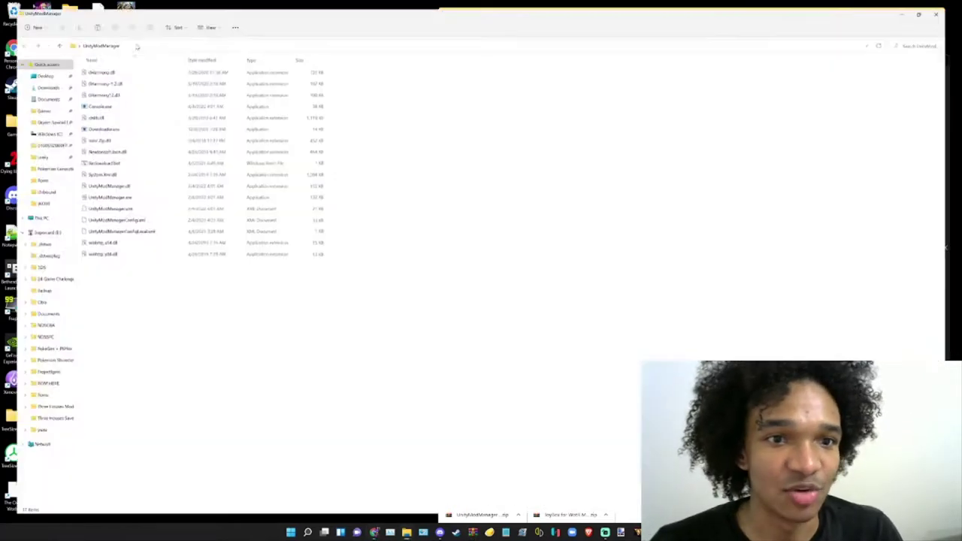
{"action": "double_click", "coordinate": [115, 195]}
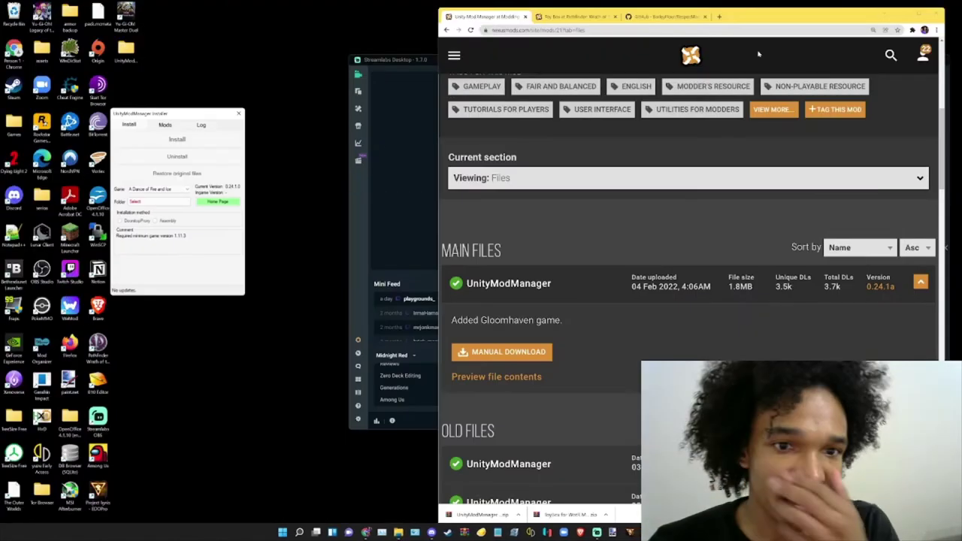
{"action": "left_click", "coordinate": [170, 189]}
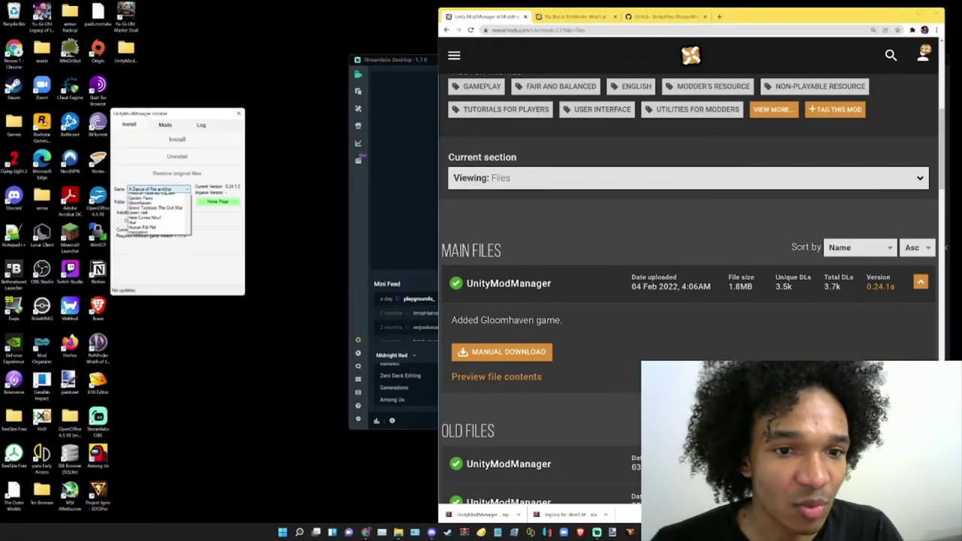
{"action": "scroll", "coordinate": [176, 271], "scroll_direction": "down", "scroll_amount": 5}
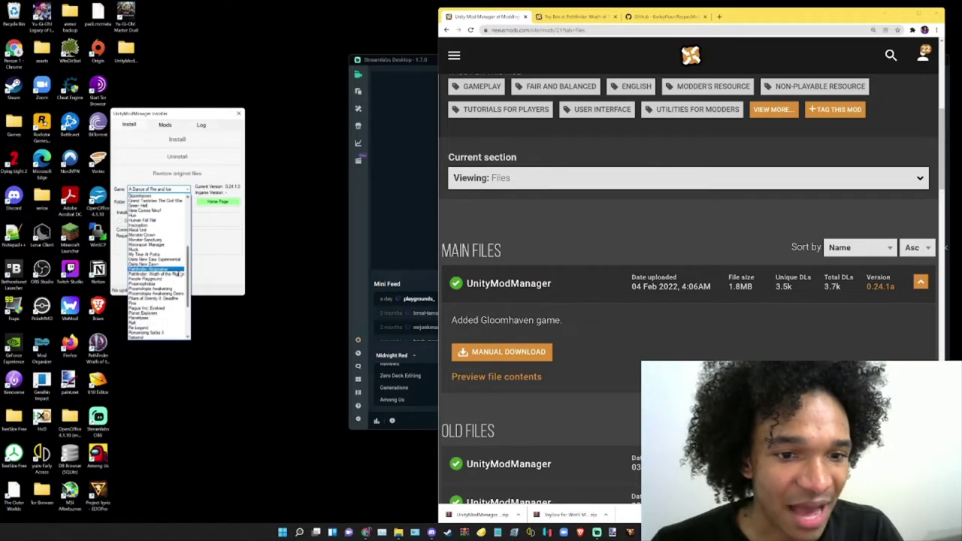
{"action": "left_click", "coordinate": [176, 275]}
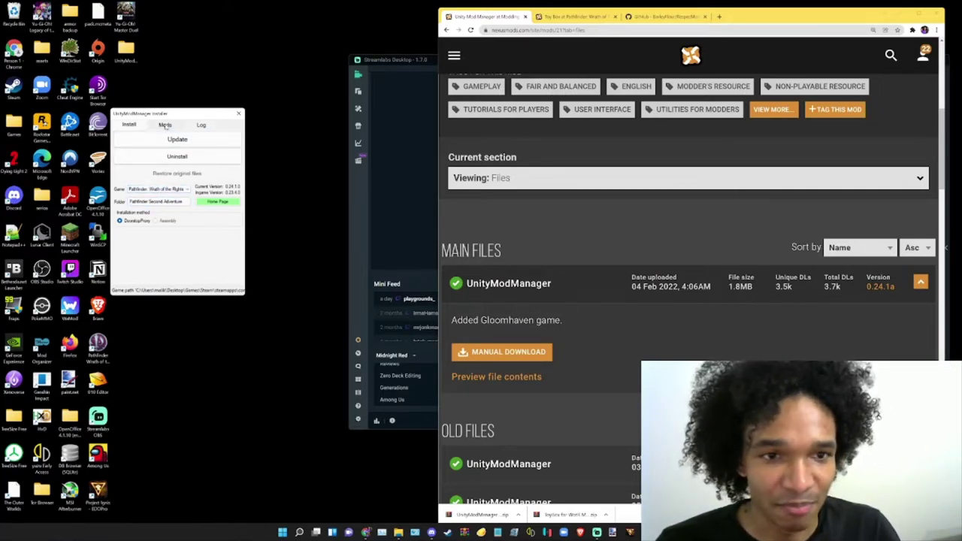
{"action": "left_click", "coordinate": [165, 126]}
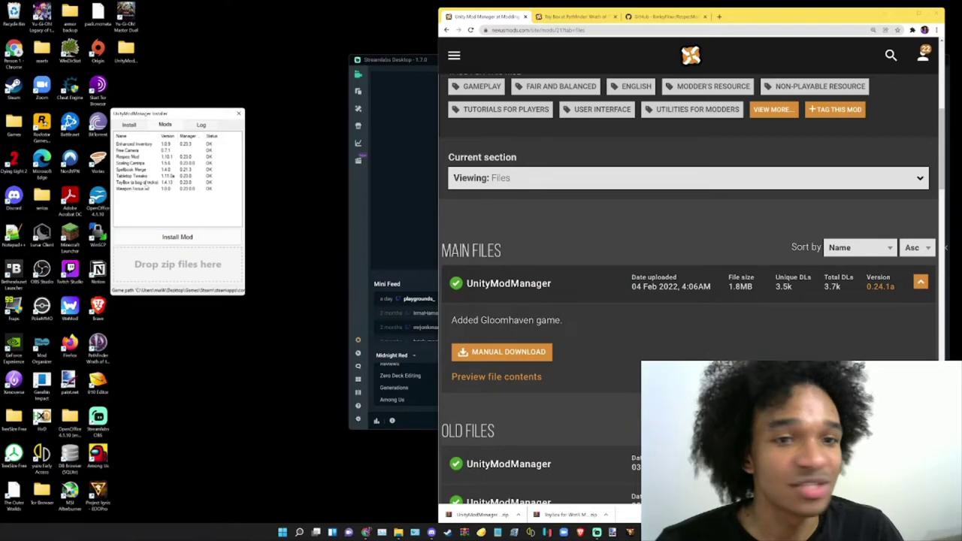
Examine the version note of the ToyBox for WotR (1.2.0h Beta) main file on the Toy Box files page.
{"action": "left_click", "coordinate": [573, 16]}
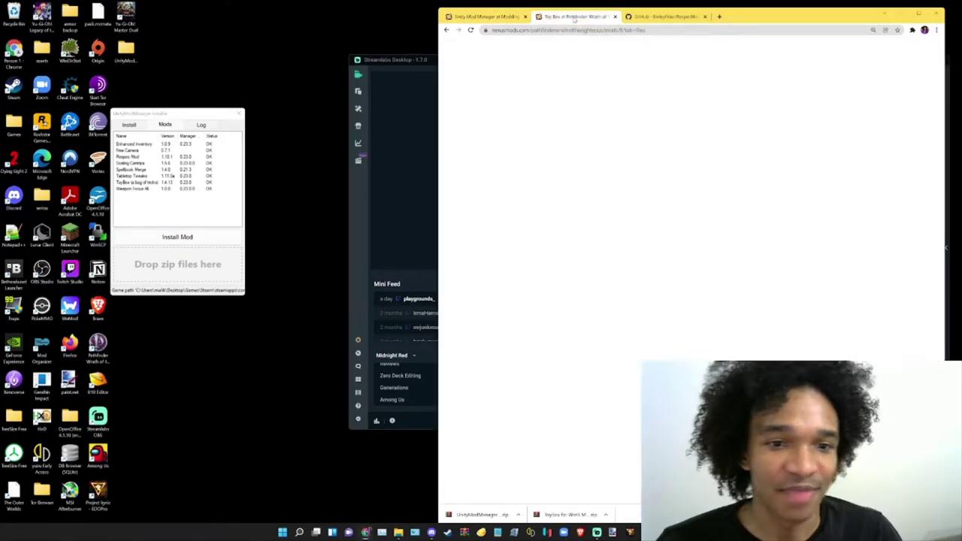
{"action": "scroll", "coordinate": [618, 301], "scroll_direction": "down", "scroll_amount": 2}
{"action": "scroll", "coordinate": [618, 301], "scroll_direction": "down", "scroll_amount": 2}
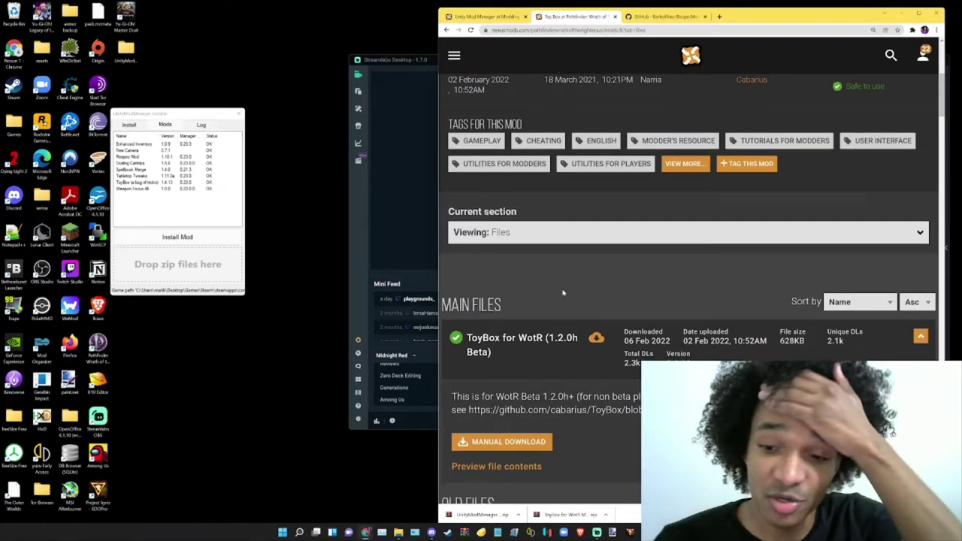
{"action": "scroll", "coordinate": [560, 289], "scroll_direction": "down", "scroll_amount": 2}
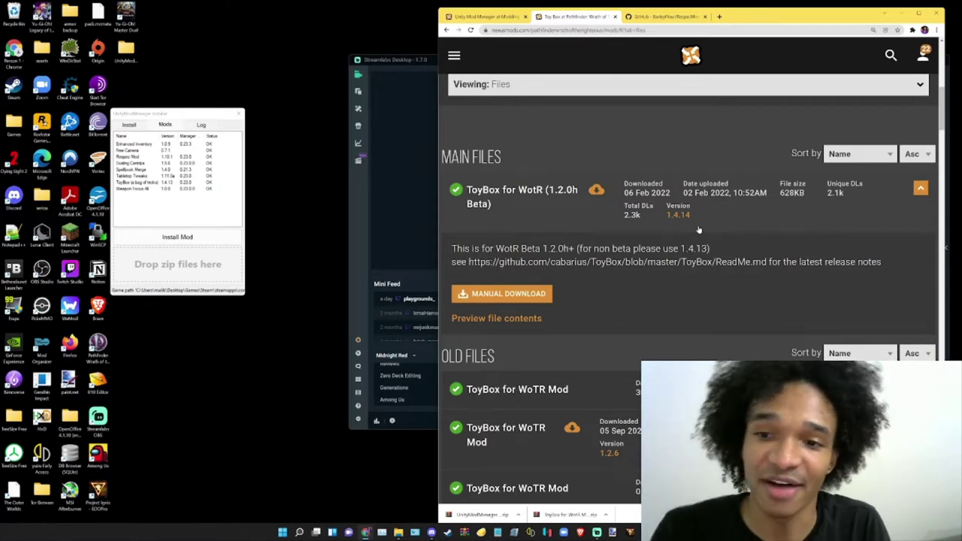
{"action": "left_click_drag", "start_coordinate": [451, 248], "coordinate": [923, 279]}
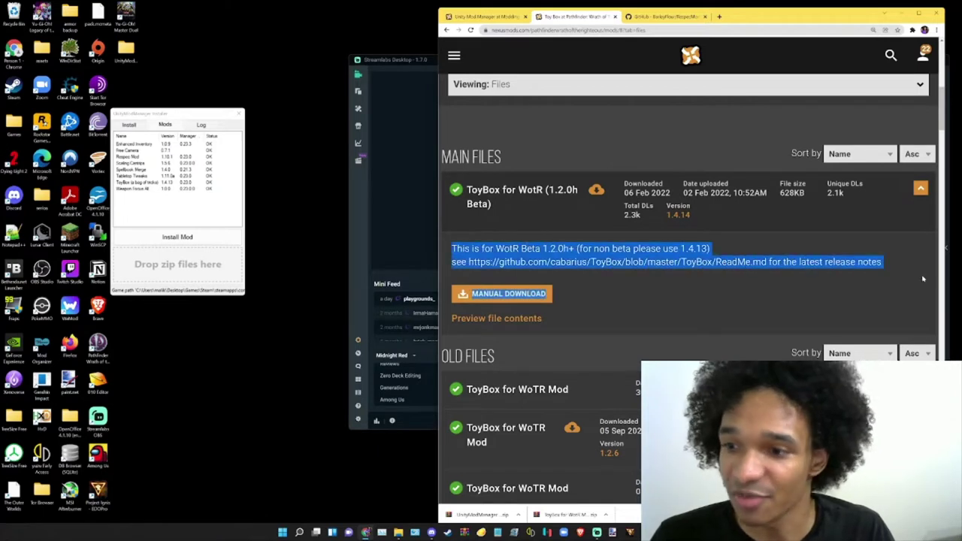
{"action": "left_click", "coordinate": [904, 261]}
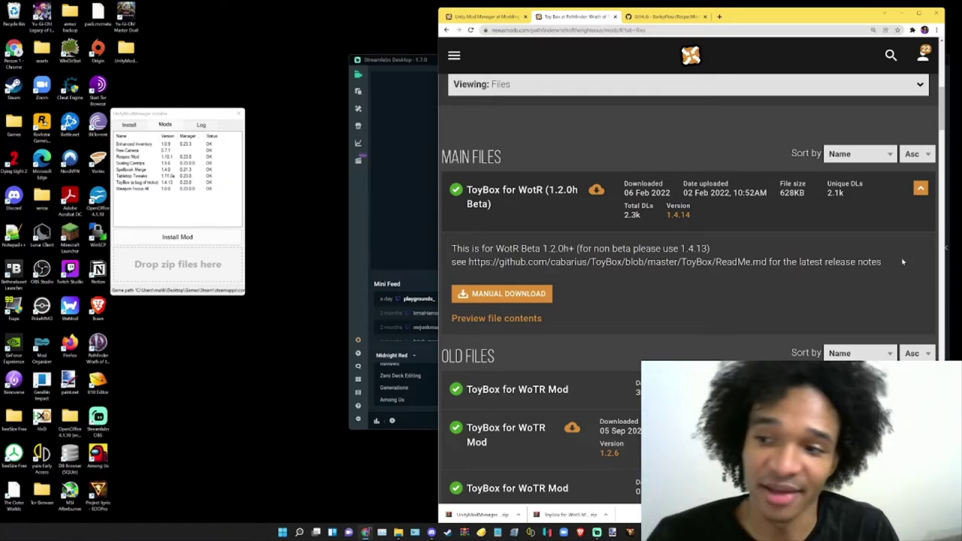
View the Toy Box description section, then return to the files section and reread the beta file's note.
{"action": "scroll", "coordinate": [797, 252], "scroll_direction": "up", "scroll_amount": 4}
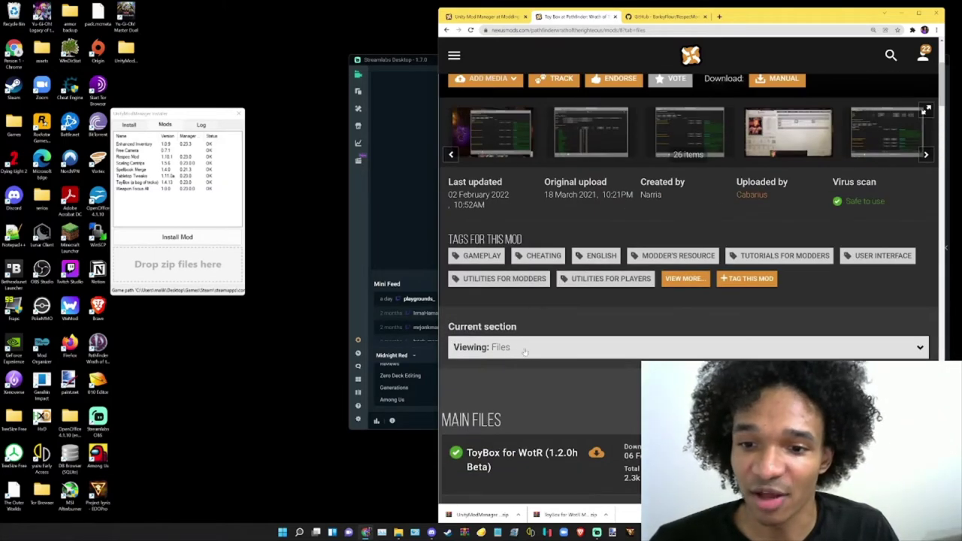
{"action": "left_click", "coordinate": [525, 354]}
{"action": "left_click", "coordinate": [524, 369]}
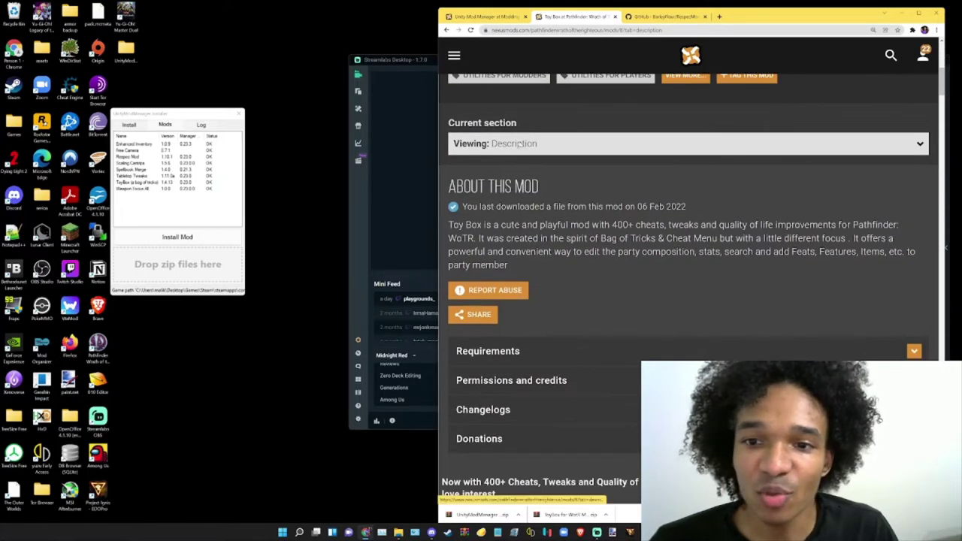
{"action": "left_click", "coordinate": [519, 144]}
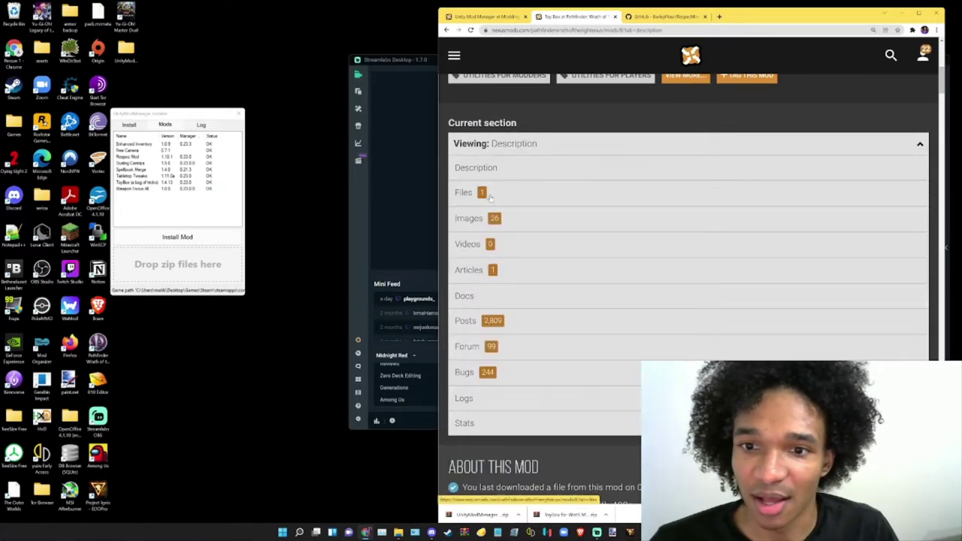
{"action": "left_click", "coordinate": [492, 194]}
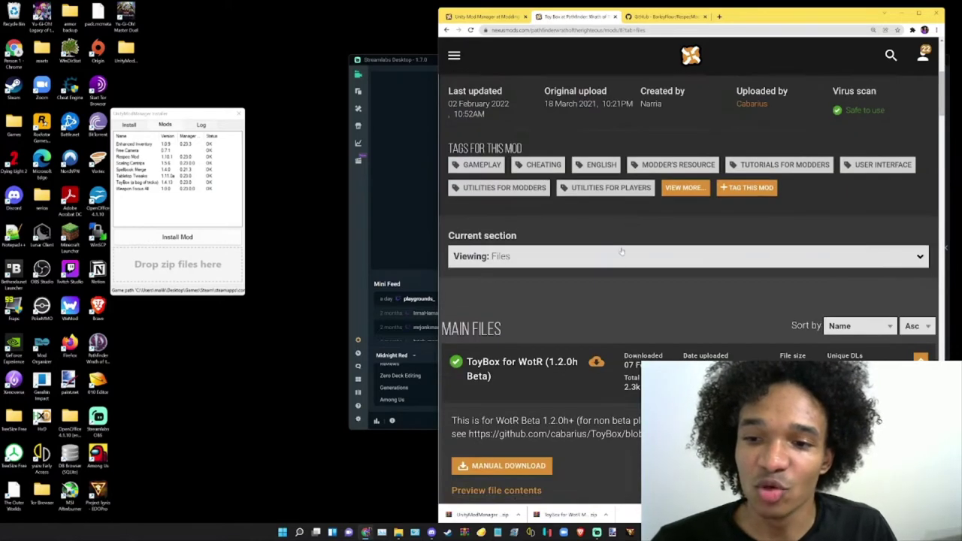
{"action": "mouse_move", "coordinate": [451, 308]}
{"action": "left_mouse_down"}
{"action": "mouse_move", "coordinate": [795, 311]}
{"action": "mouse_move", "coordinate": [909, 328]}
{"action": "mouse_move", "coordinate": [449, 310]}
{"action": "left_mouse_up"}
{"action": "left_click", "coordinate": [909, 328]}
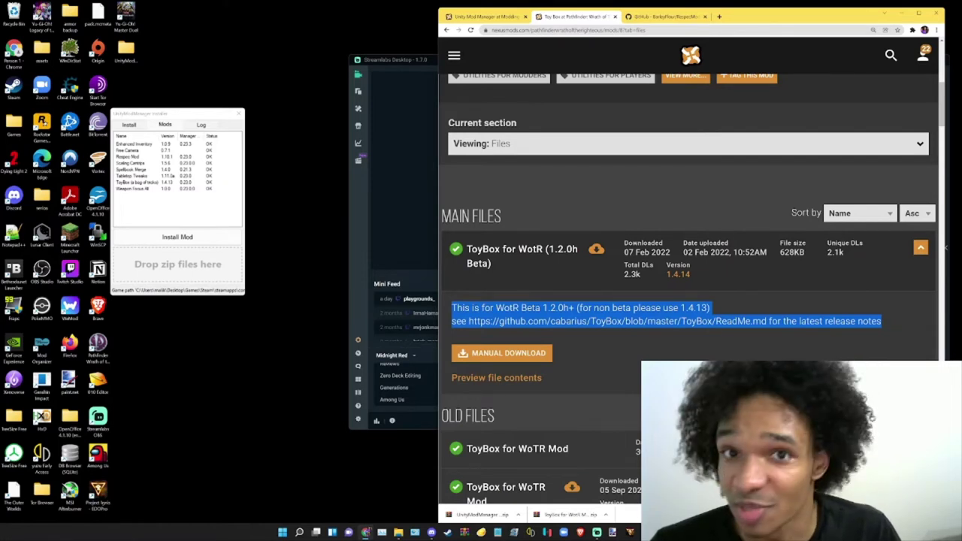
{"action": "left_click", "coordinate": [600, 328]}
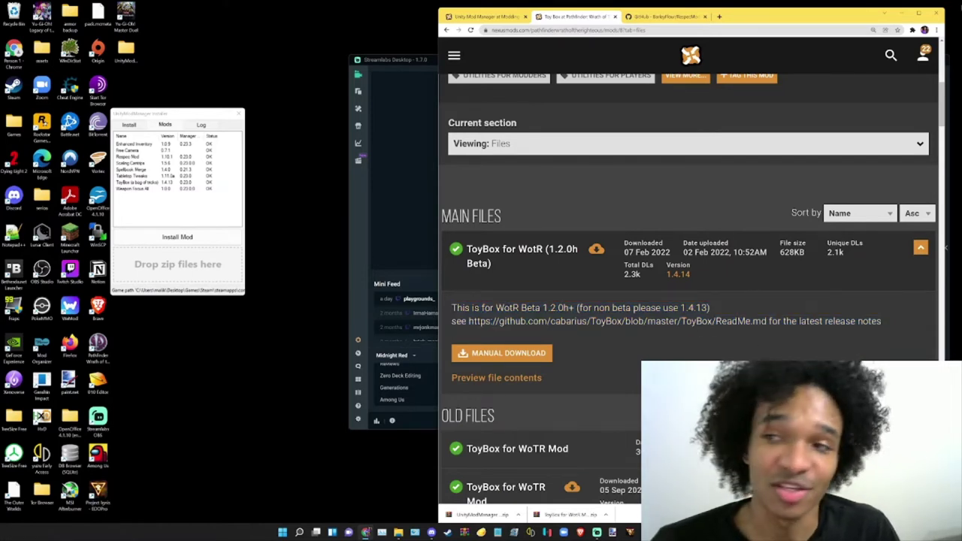
Find version 1.4.13 of the ToyBox for WotR Mod among the old files and download it manually.
{"action": "left_click", "coordinate": [922, 15]}
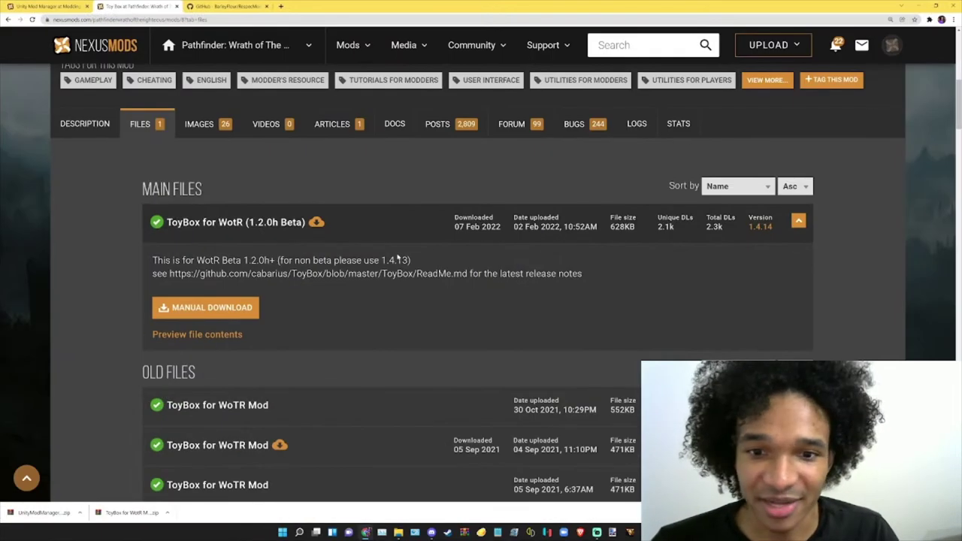
{"action": "key", "text": "ctrl+f"}
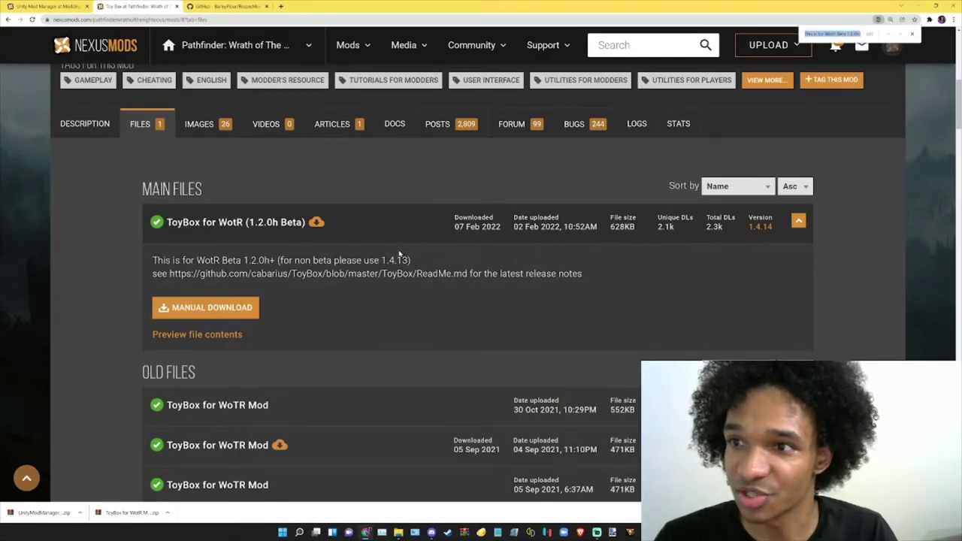
{"action": "type", "text": "1.4"}
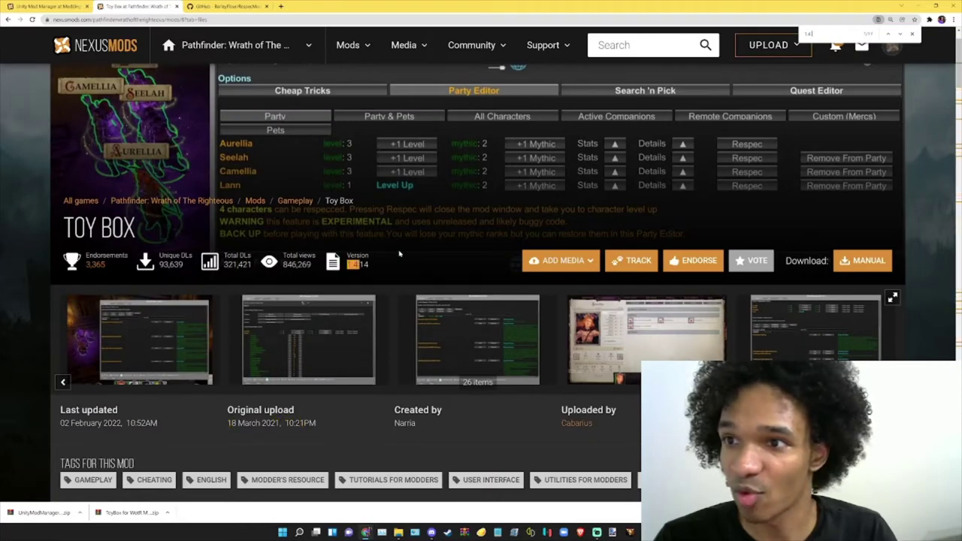
{"action": "type", "text": ".13"}
{"action": "key", "text": "Return"}
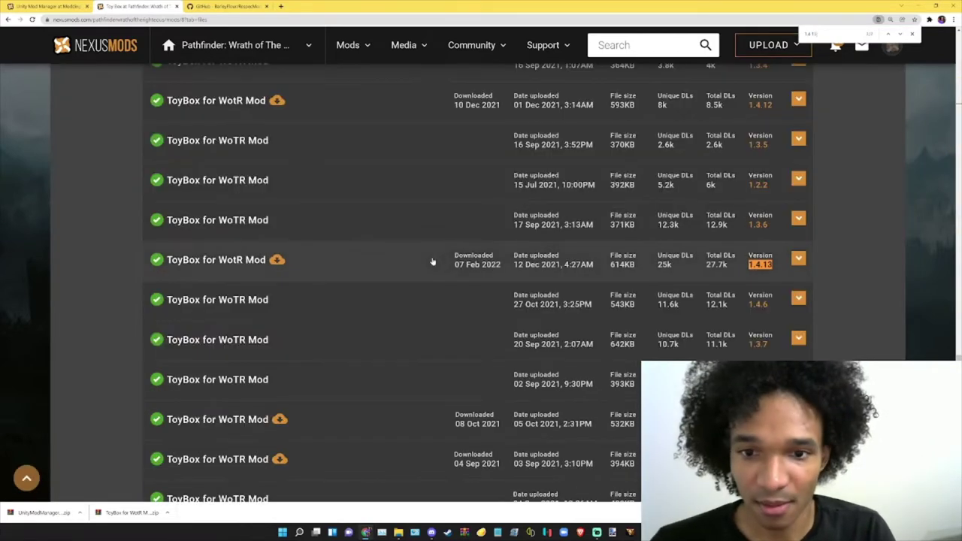
{"action": "left_click", "coordinate": [798, 258]}
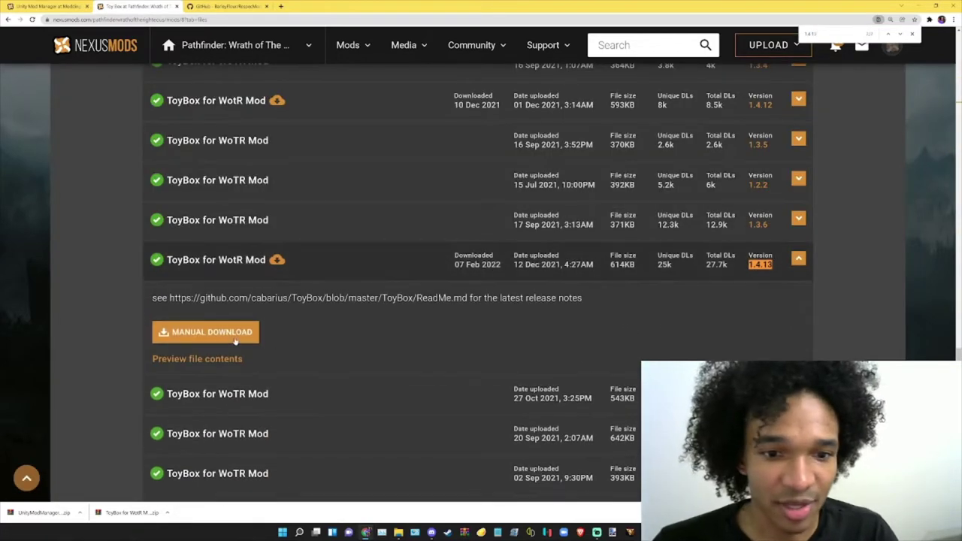
{"action": "left_click", "coordinate": [232, 336]}
{"action": "left_click", "coordinate": [201, 201]}
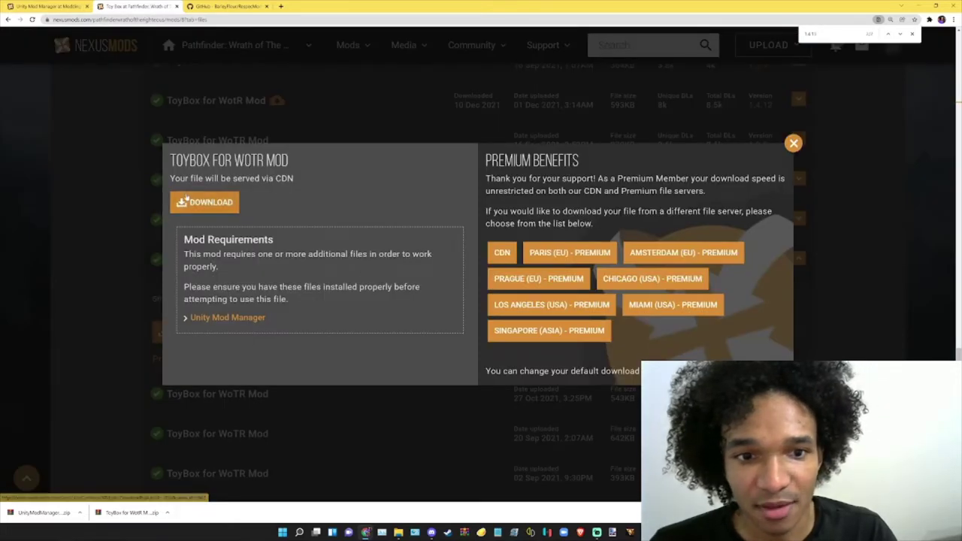
Open the latest release, v1.10.2, from the RespecMod repository on GitHub.
{"action": "left_click", "coordinate": [229, 6]}
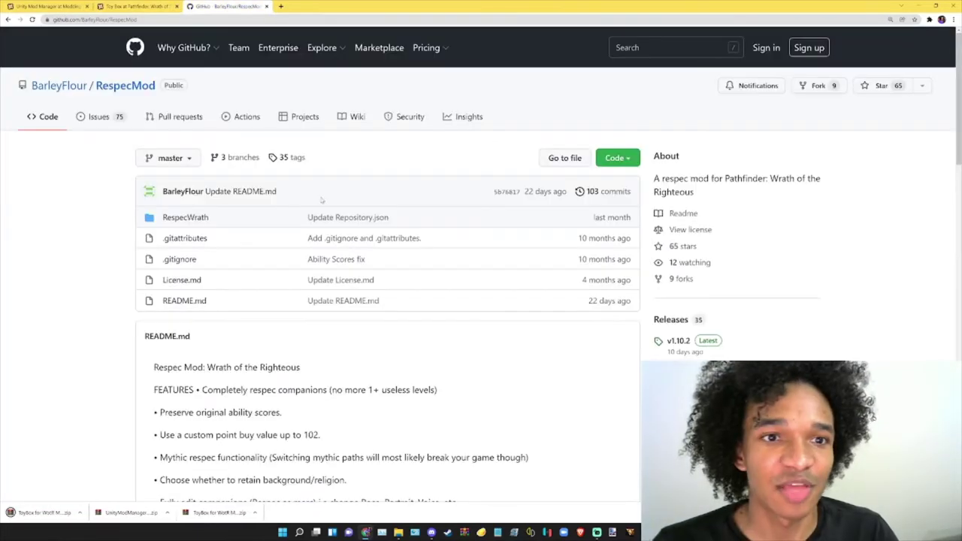
{"action": "mouse_move", "coordinate": [175, 39]}
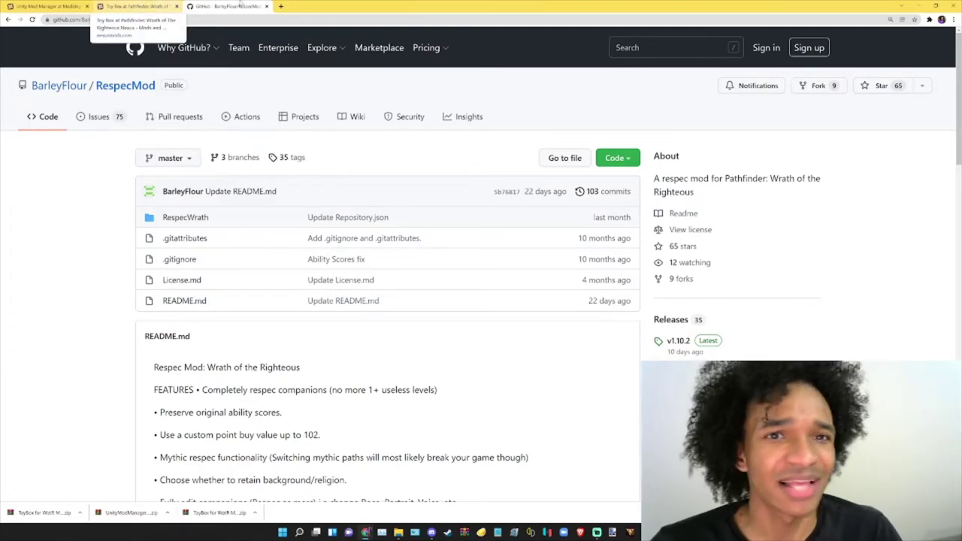
{"action": "scroll", "coordinate": [676, 233], "scroll_direction": "down", "scroll_amount": 3}
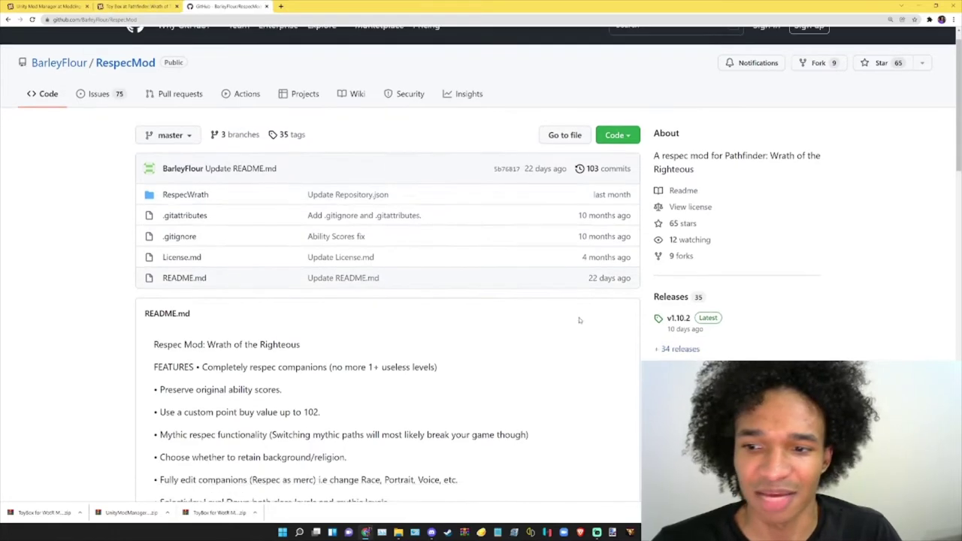
{"action": "left_click", "coordinate": [677, 229]}
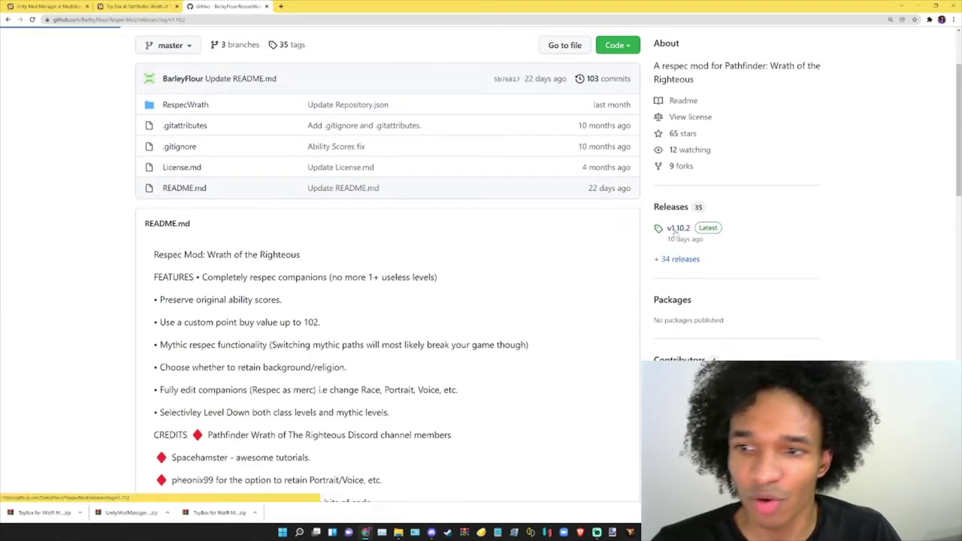
Examine the game version note and the assets of the RespecMod v1.10.2 release.
{"action": "left_click_drag", "start_coordinate": [289, 275], "coordinate": [197, 272]}
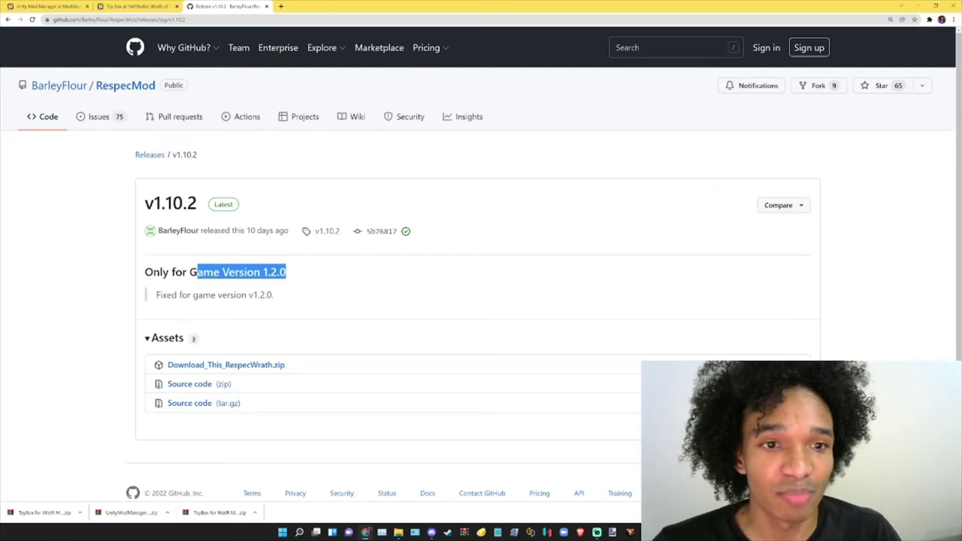
{"action": "left_click", "coordinate": [341, 289]}
{"action": "scroll", "coordinate": [340, 288], "scroll_direction": "down", "scroll_amount": 1}
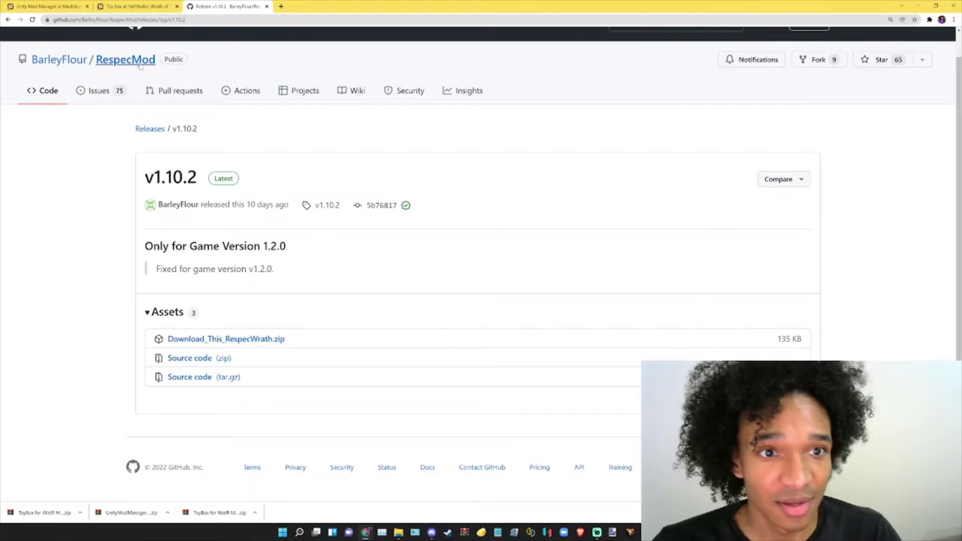
Return to the RespecMod repository, list all its releases, and download Download_This_RespecWrath.zip from the v1.10.1 release.
{"action": "left_click", "coordinate": [8, 20]}
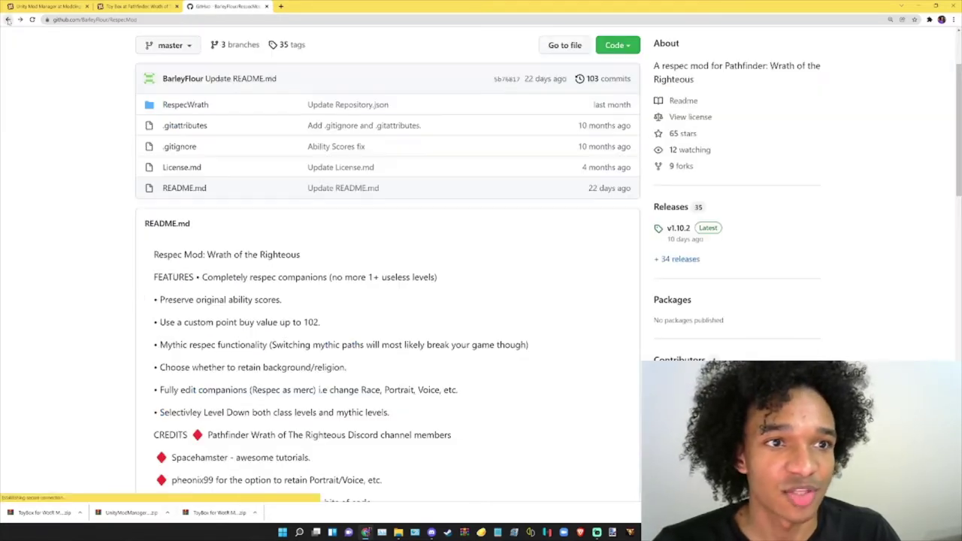
{"action": "left_click", "coordinate": [676, 259]}
{"action": "scroll", "coordinate": [436, 279], "scroll_direction": "down", "scroll_amount": 4}
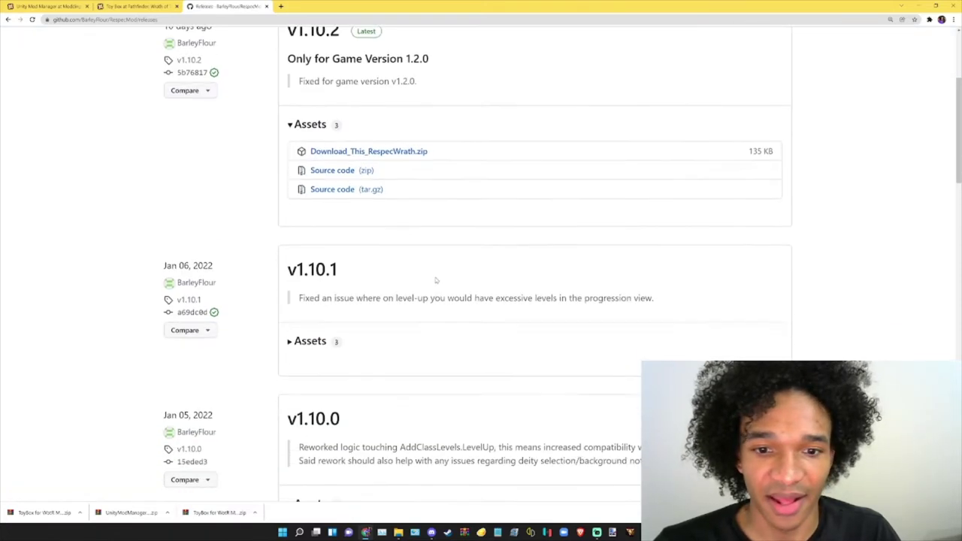
{"action": "left_click", "coordinate": [310, 283]}
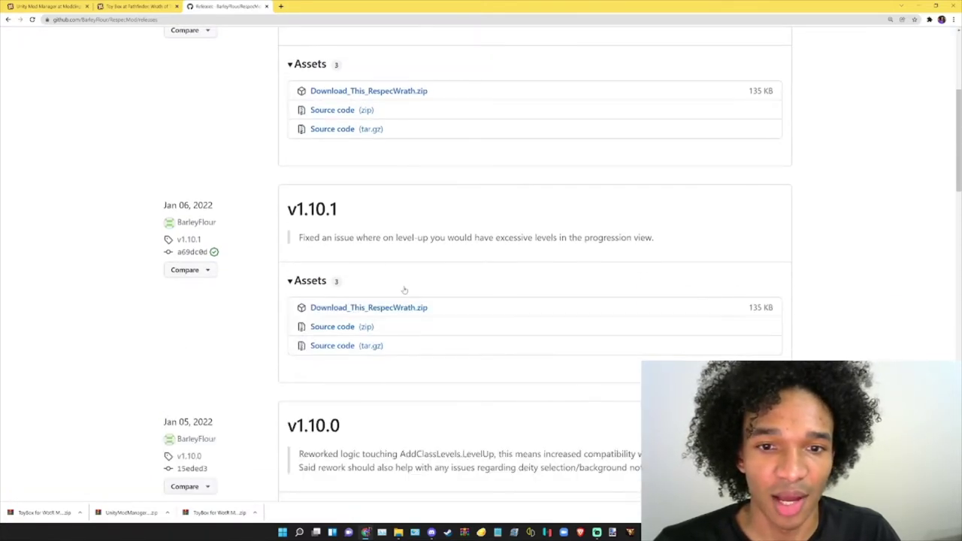
{"action": "scroll", "coordinate": [404, 288], "scroll_direction": "down", "scroll_amount": 1}
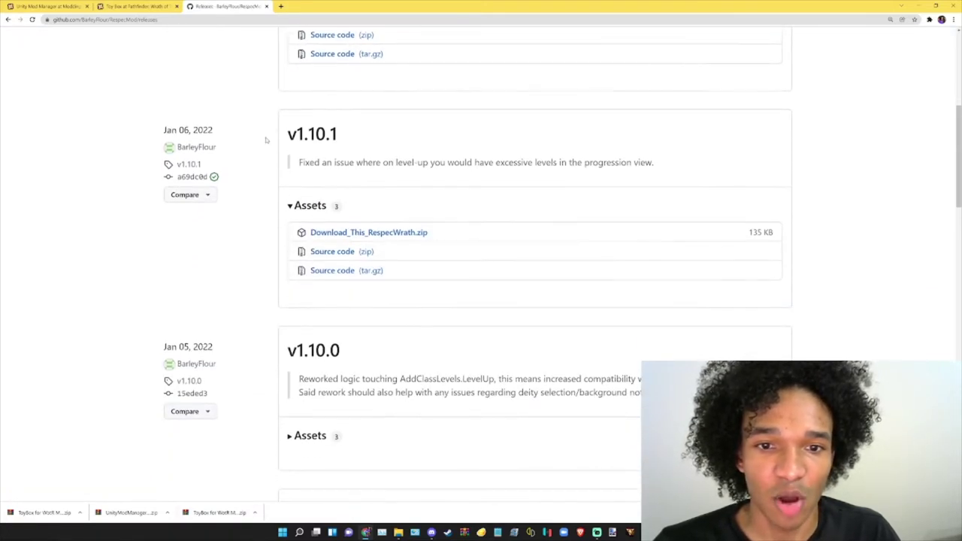
{"action": "left_click", "coordinate": [350, 236]}
{"action": "scroll", "coordinate": [474, 358], "scroll_direction": "up", "scroll_amount": 4}
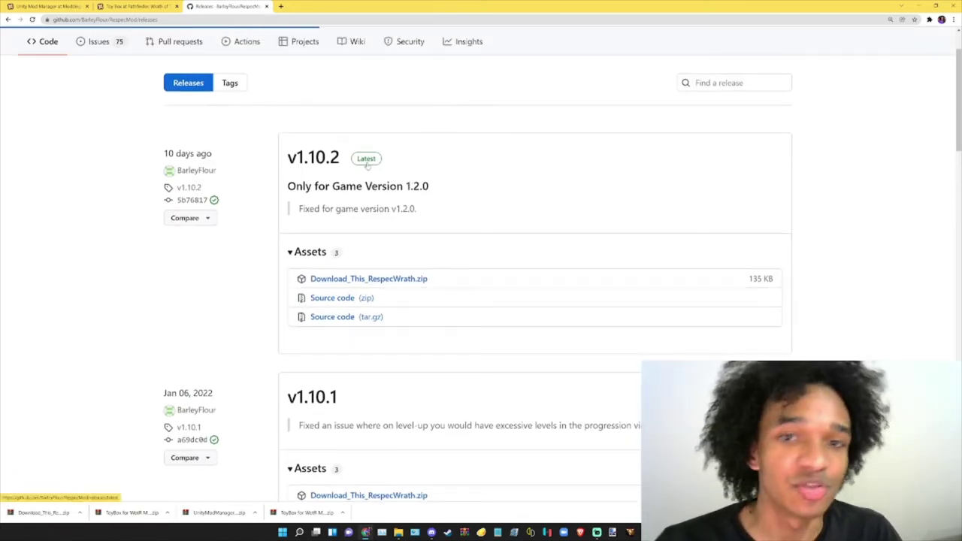
Restore the browser to a smaller window so the downloaded zip files and the Unity Mod Manager installer are accessible side by side.
{"action": "left_click", "coordinate": [936, 4]}
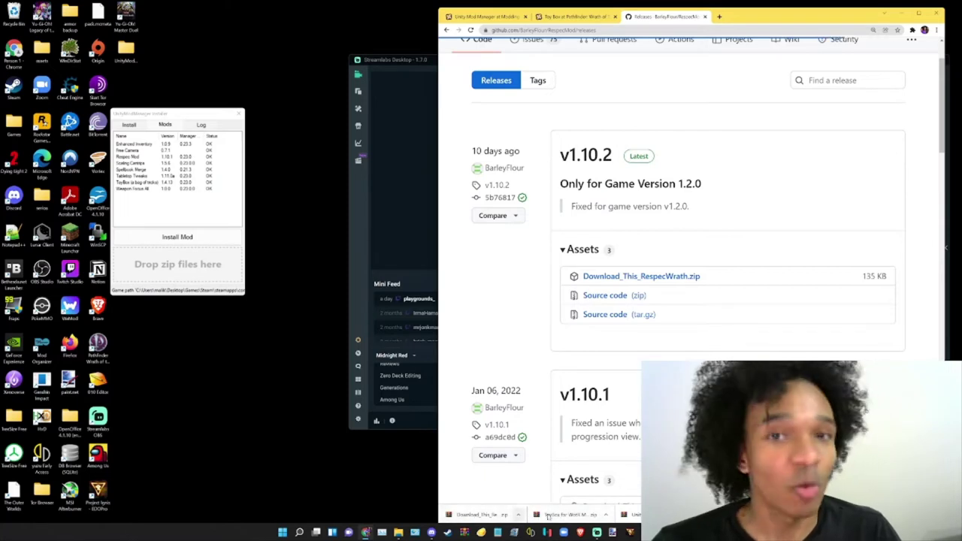
{"action": "left_click_drag", "start_coordinate": [572, 515], "coordinate": [482, 515]}
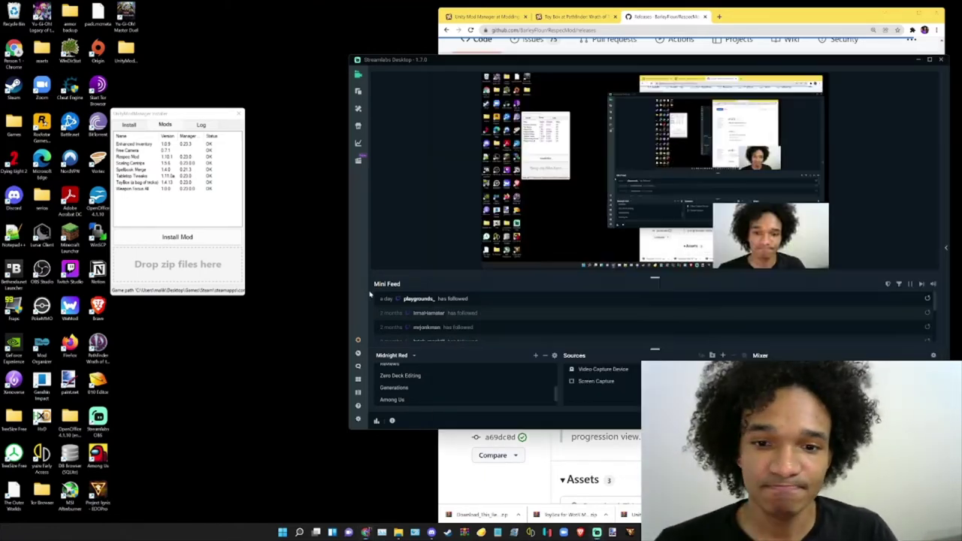
{"action": "left_click", "coordinate": [365, 533]}
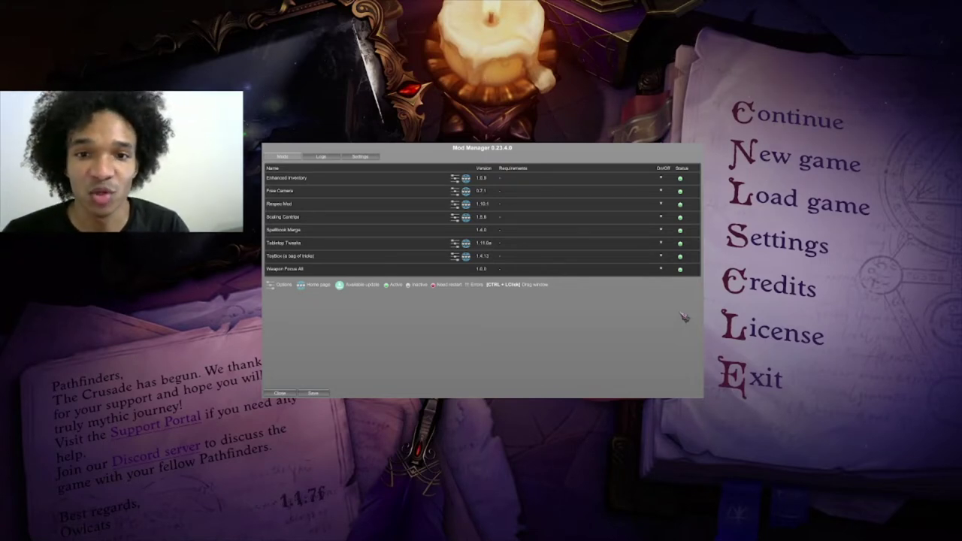
View the settings of the in-game Mod Manager, then hide and reshow its window over the game's main menu.
{"action": "left_click", "coordinate": [371, 157]}
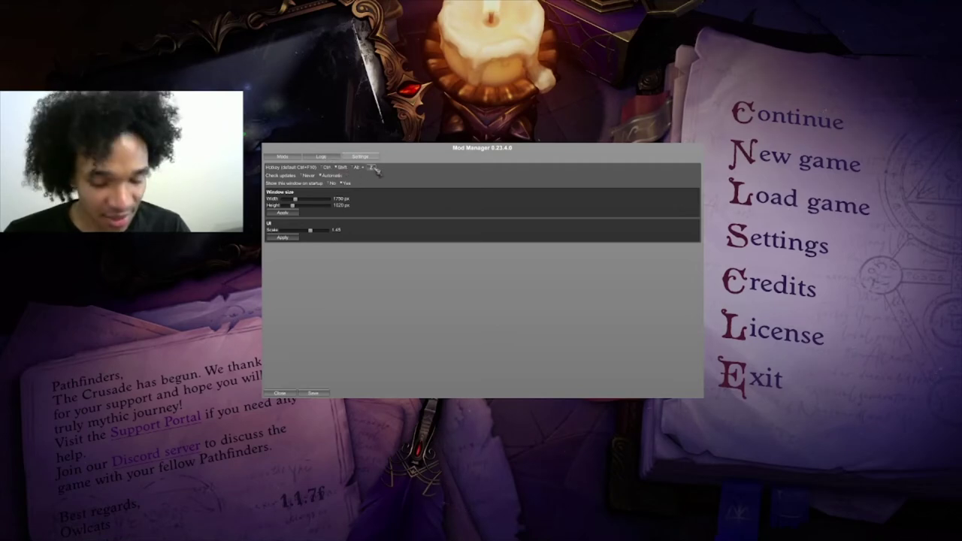
{"action": "key", "text": "ctrl+F10"}
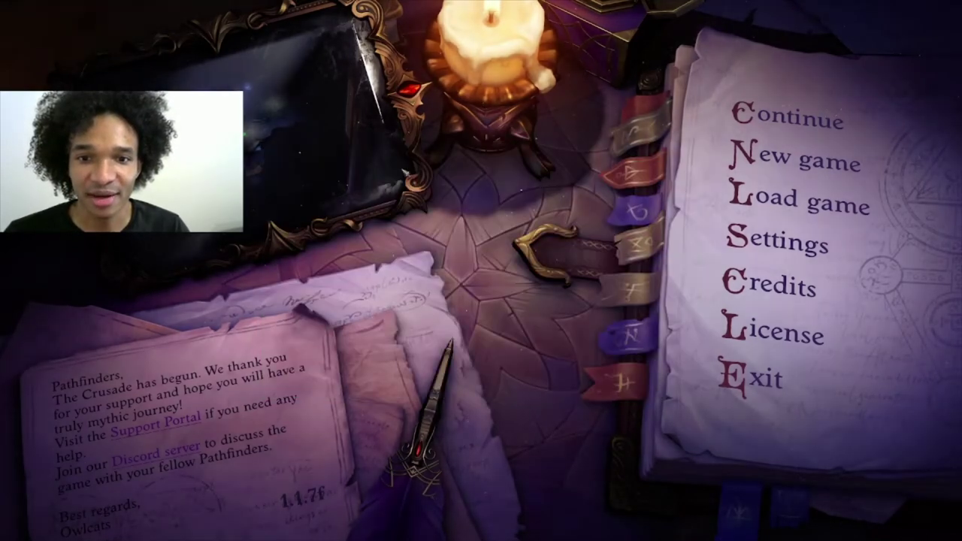
{"action": "key", "text": "ctrl+F10"}
{"action": "key", "text": "ctrl+F10"}
{"action": "key", "text": "ctrl+F10"}
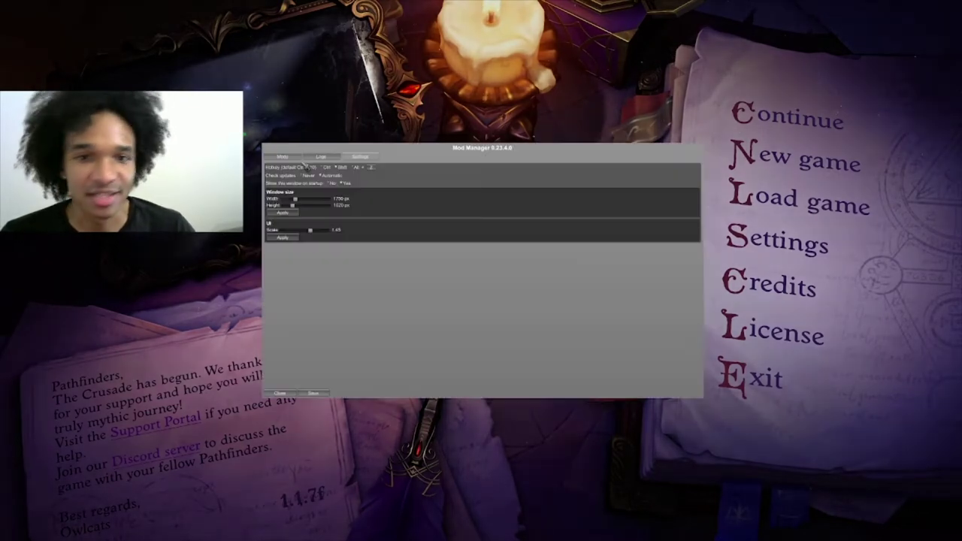